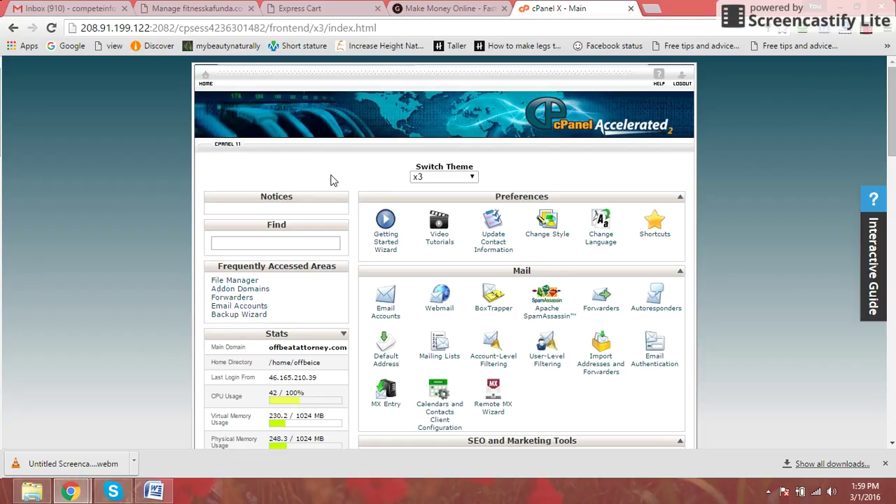
- Open Addon Domains and enter fitnesskafunda.com as the new domain name
scroll(469, 242, "down", 7)
scroll(470, 242, "down", 1)
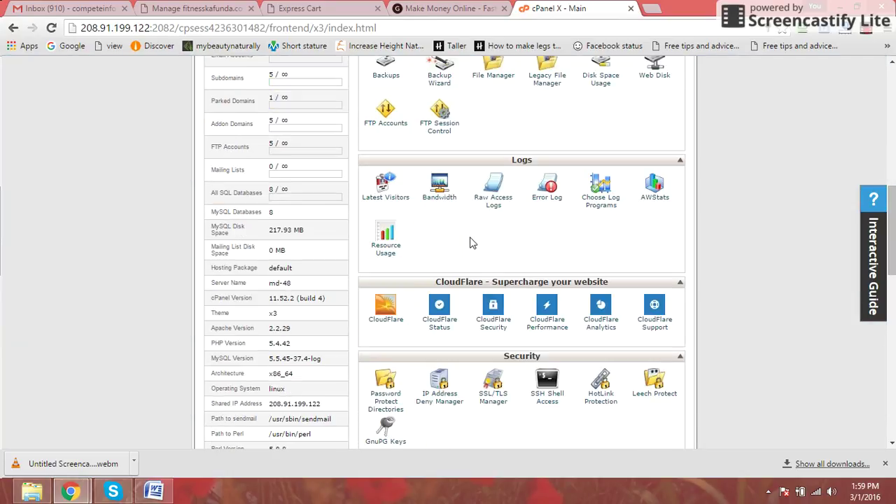
scroll(471, 242, "down", 6)
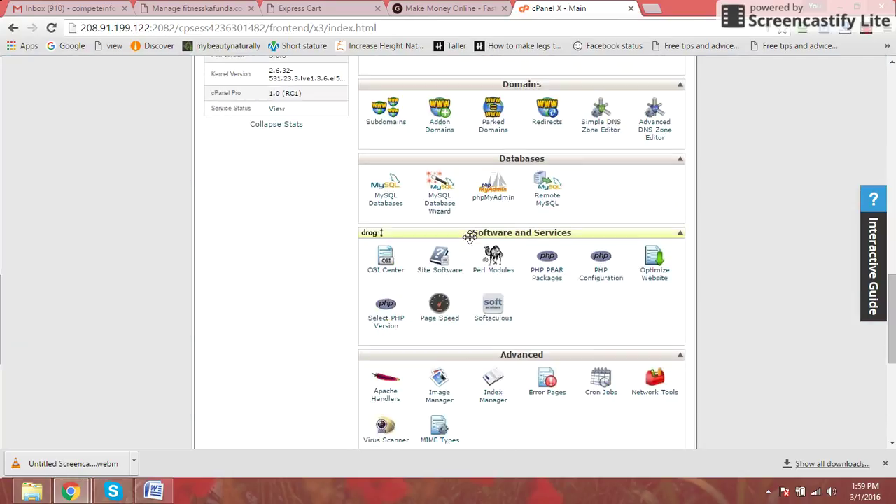
left_click(441, 130)
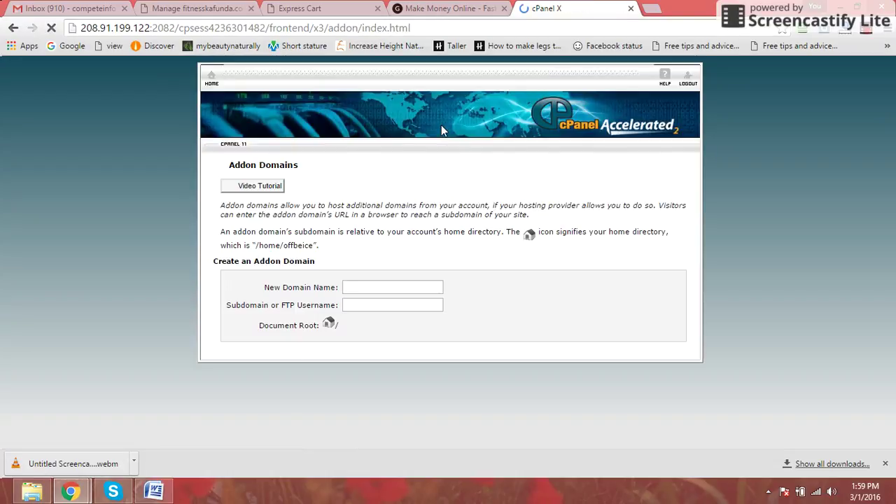
scroll(441, 131, "down", 1)
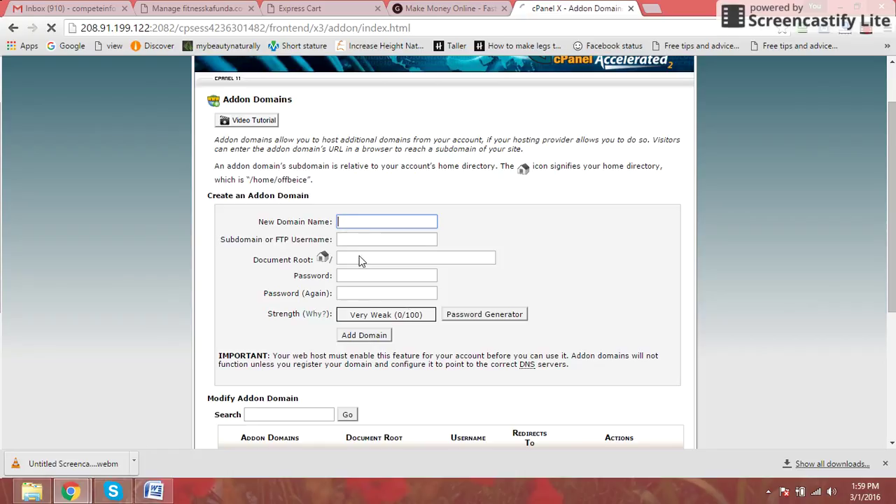
type("fitness")
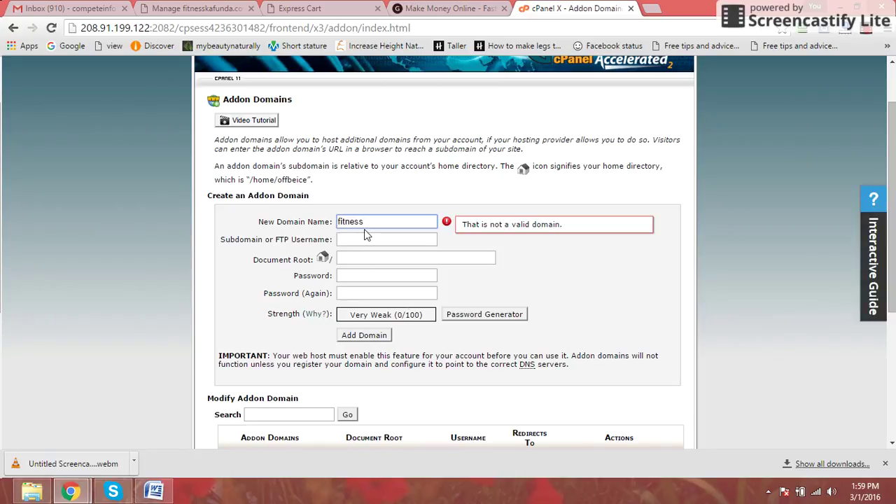
type("kafunda.com")
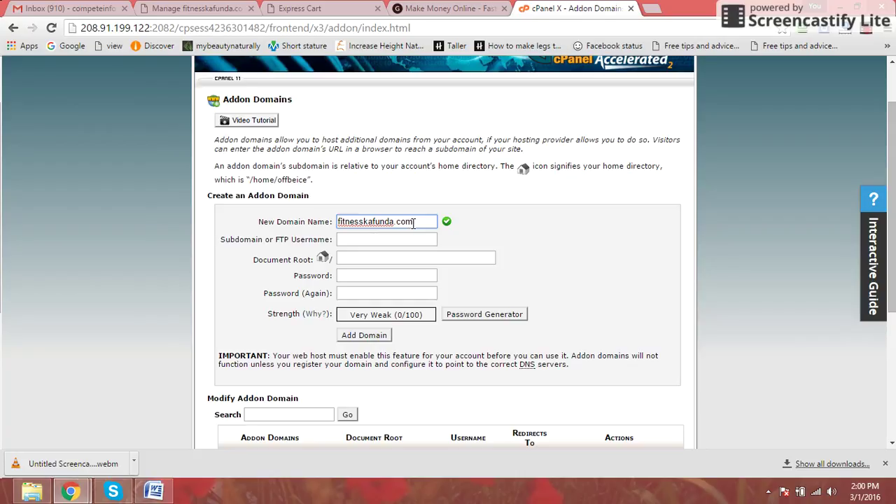
left_click_drag(414, 222, 316, 226)
left_click(341, 239)
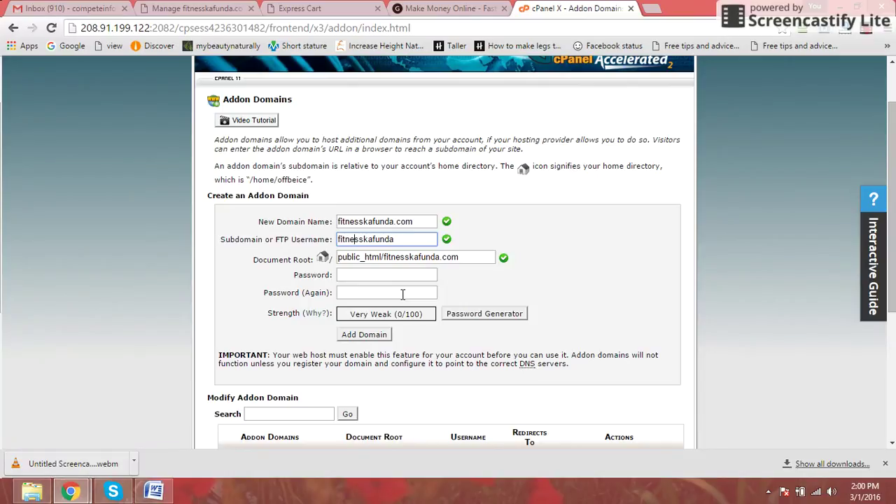
left_click(382, 259)
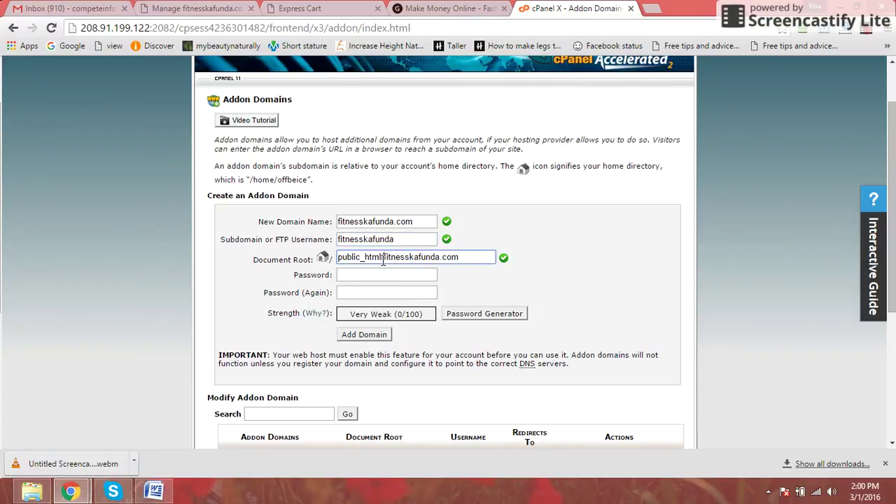
type("www")
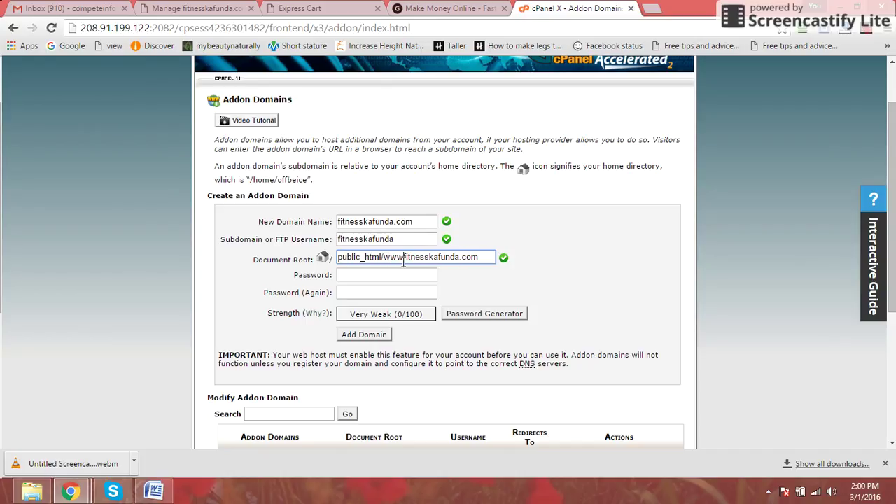
type(".")
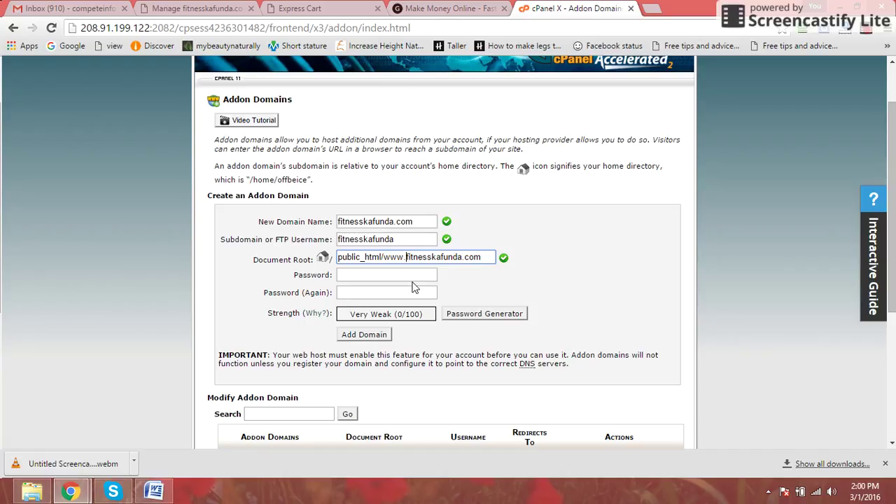
- Use a generated strong password and add fitnesskafunda.com with FTP account fitnesskafunda
left_click(473, 317)
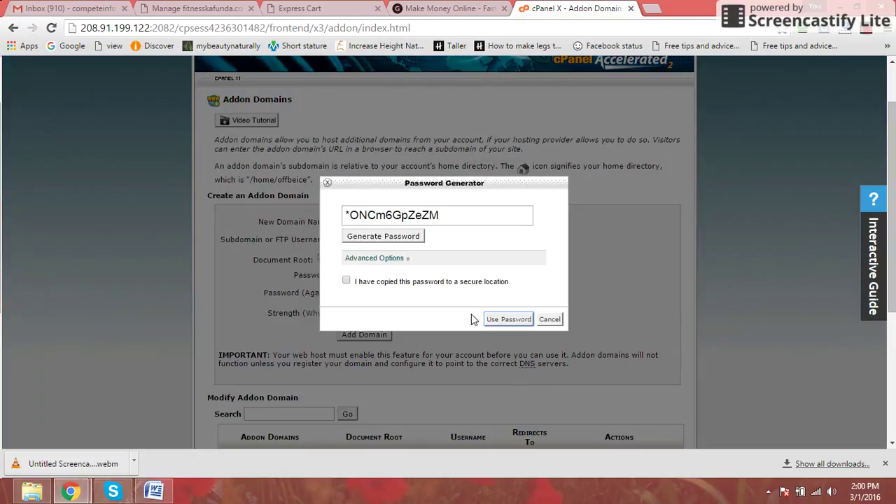
left_click(346, 281)
left_click(509, 320)
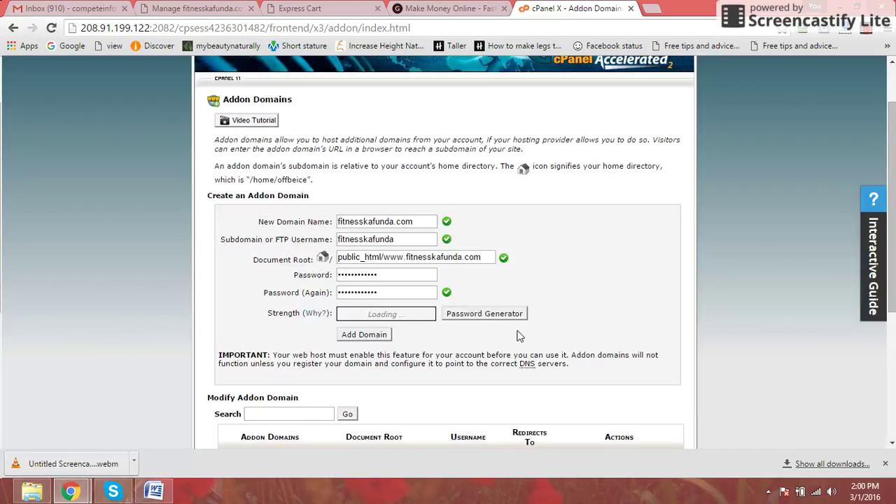
left_click(368, 337)
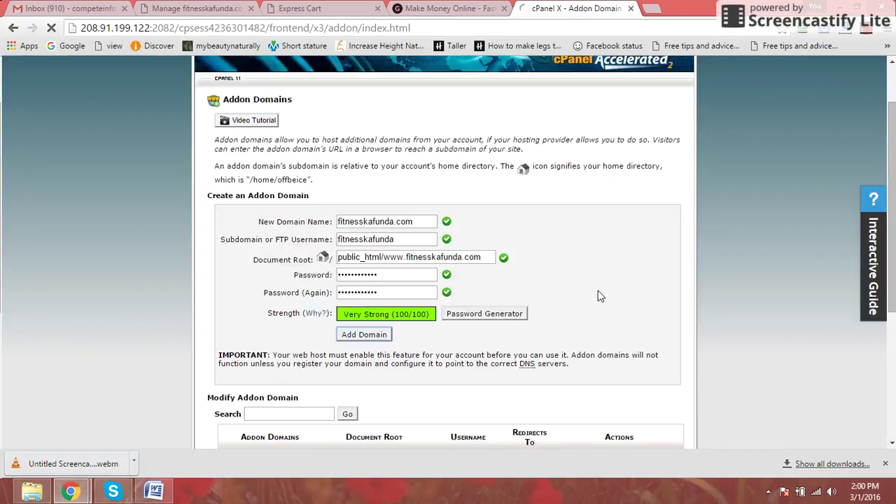
left_click(600, 357)
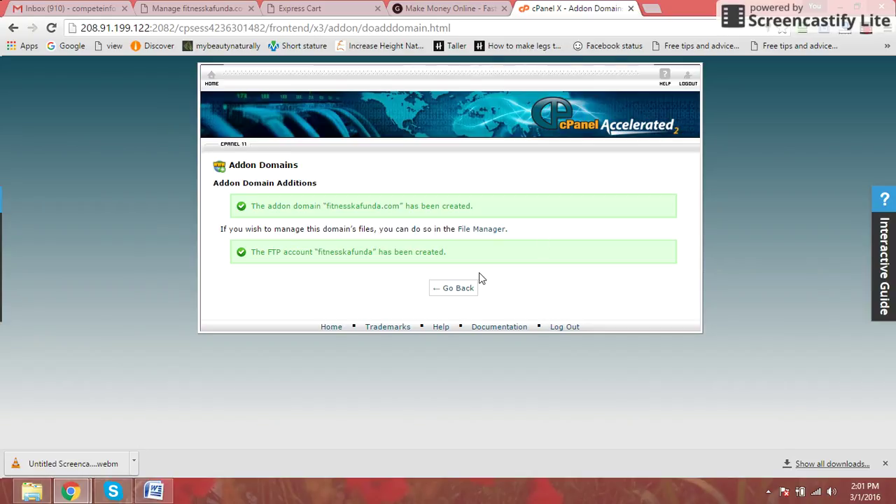
- Leave the confirmation for the cPanel home page and scroll down to Softaculous Apps Installer
left_click(440, 294)
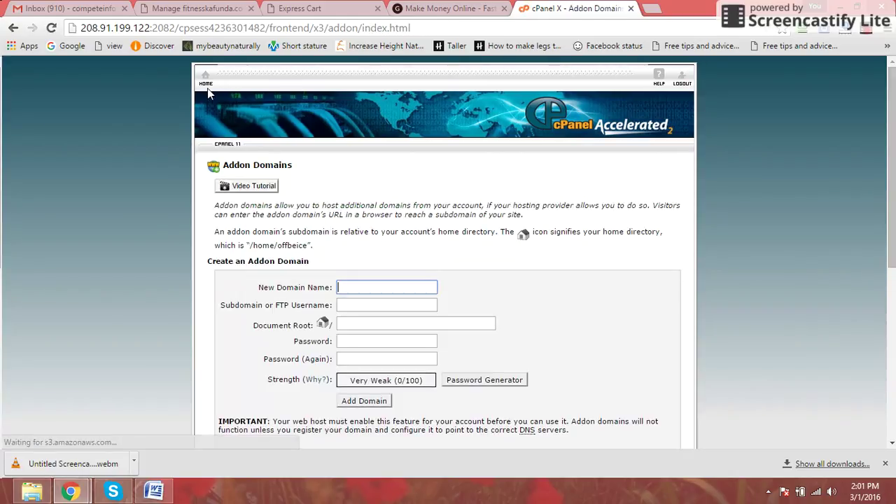
left_click(275, 105)
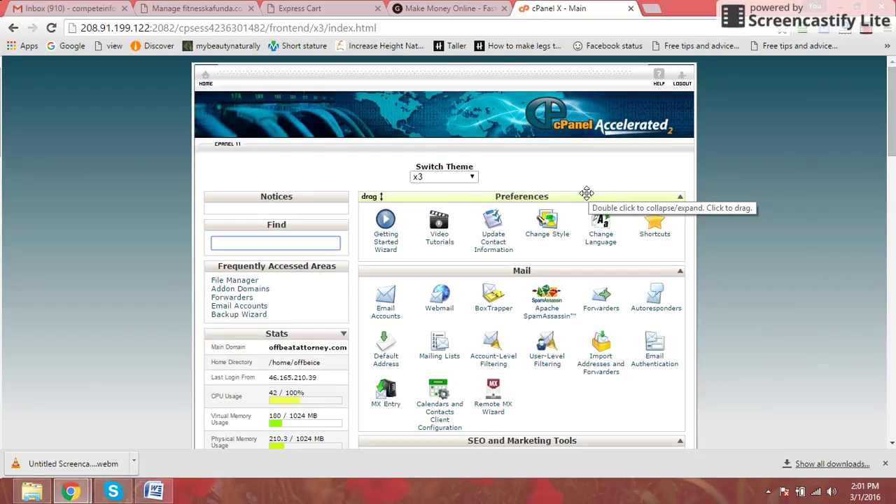
scroll(586, 196, "down", 3)
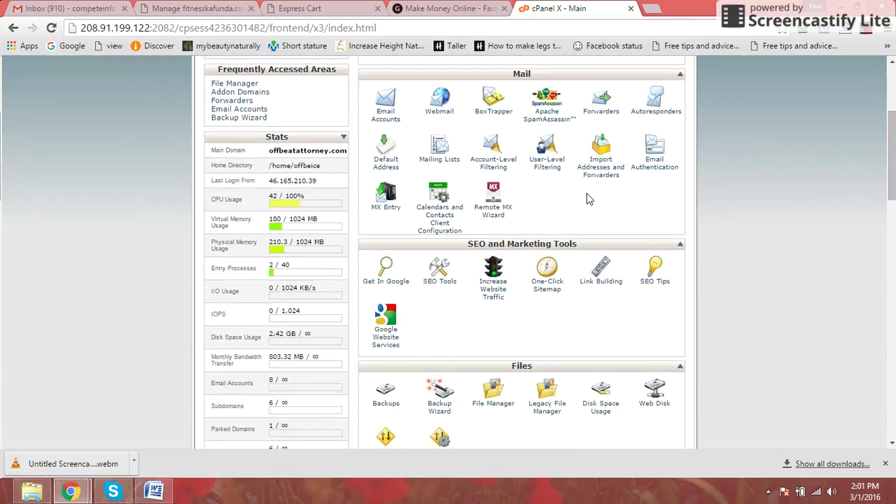
scroll(586, 196, "down", 3)
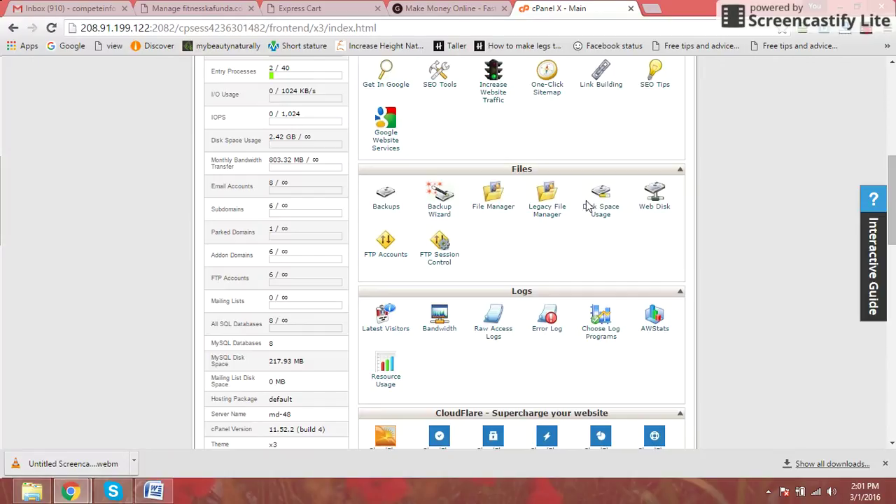
scroll(539, 241, "down", 6)
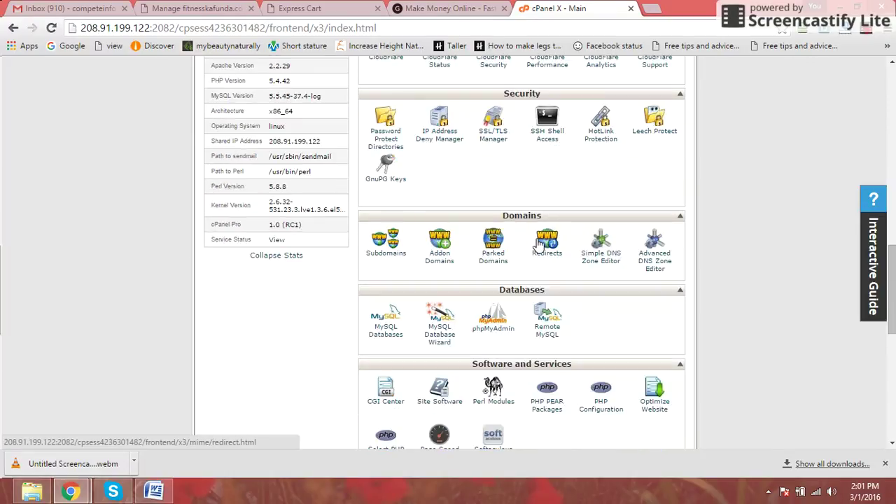
scroll(538, 242, "down", 3)
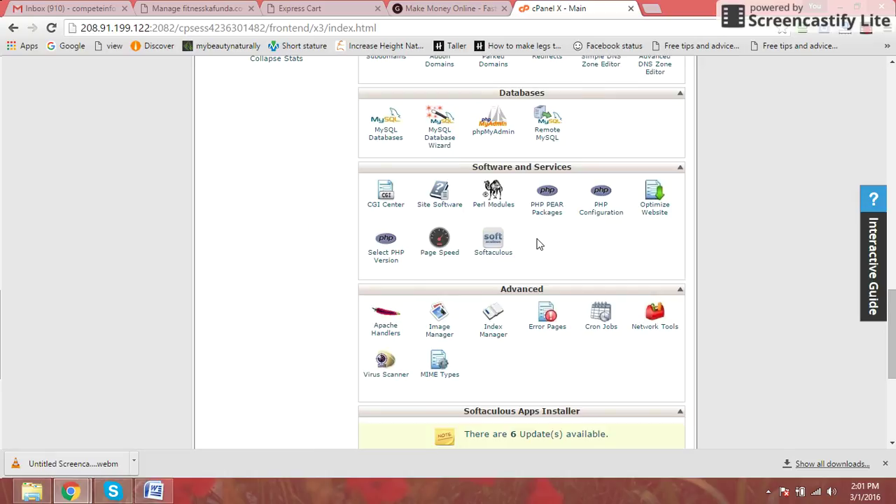
scroll(539, 244, "down", 4)
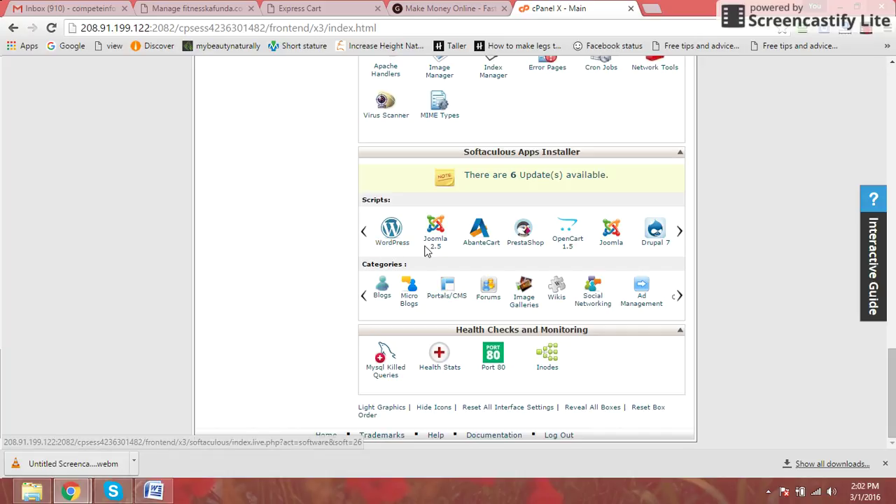
- Reload cPanel and open the WordPress script in the Softaculous Apps Installer
left_click(678, 233)
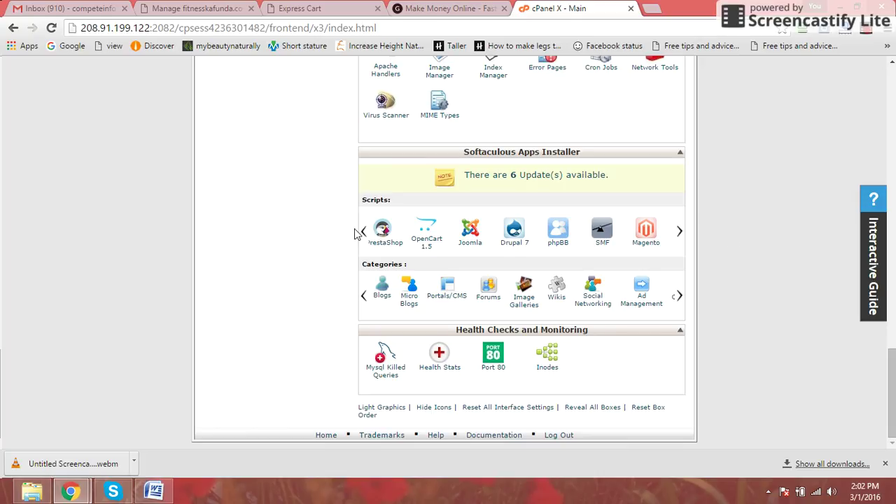
double_click(360, 231)
scroll(615, 244, "up", 3)
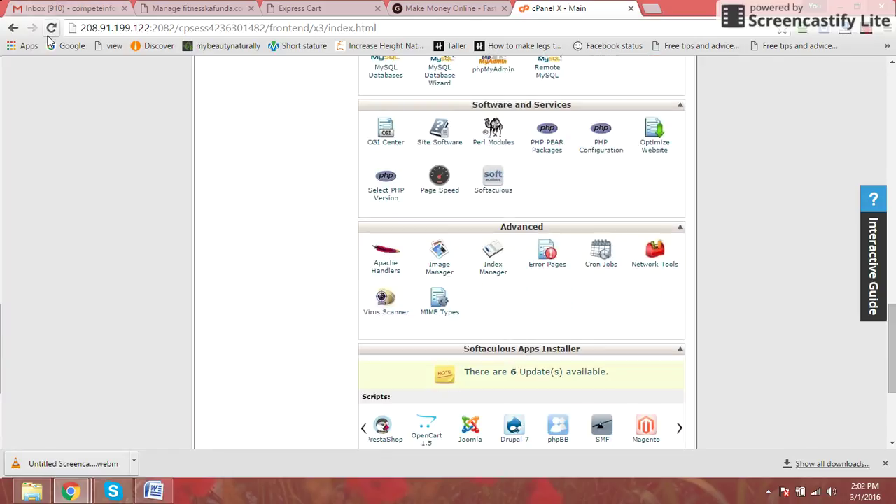
left_click(51, 28)
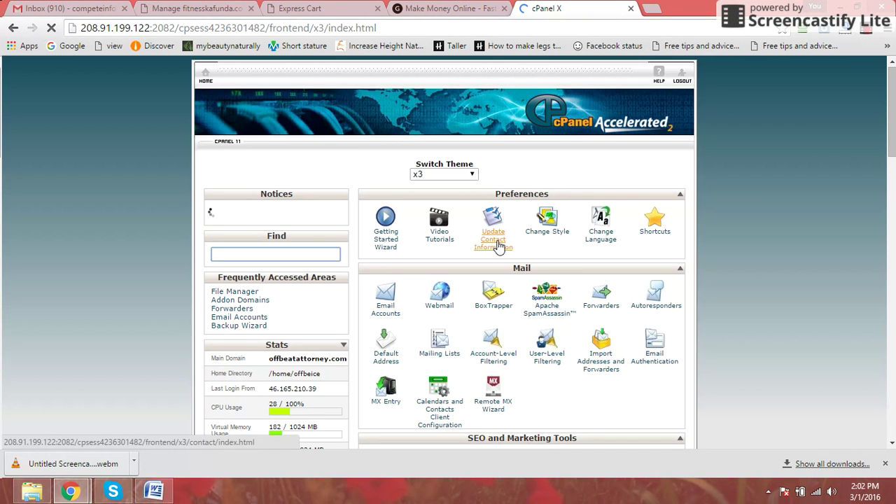
scroll(490, 256, "down", 15)
scroll(489, 252, "down", 6)
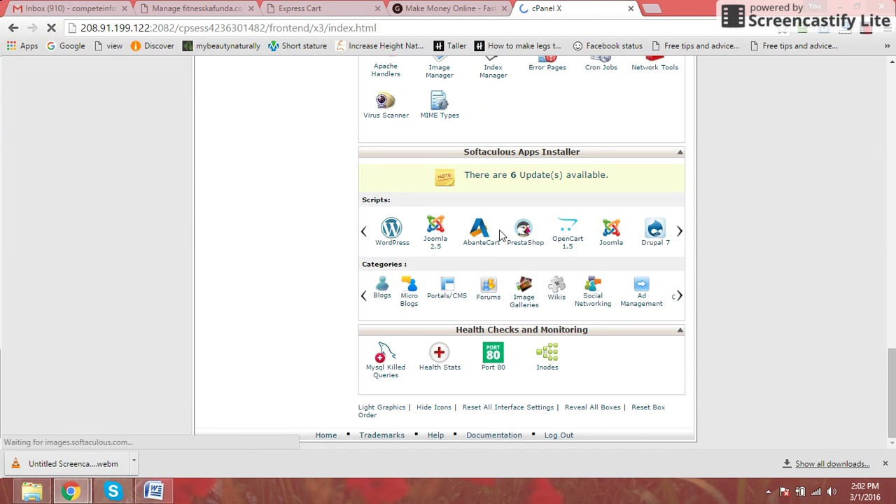
left_click(501, 234)
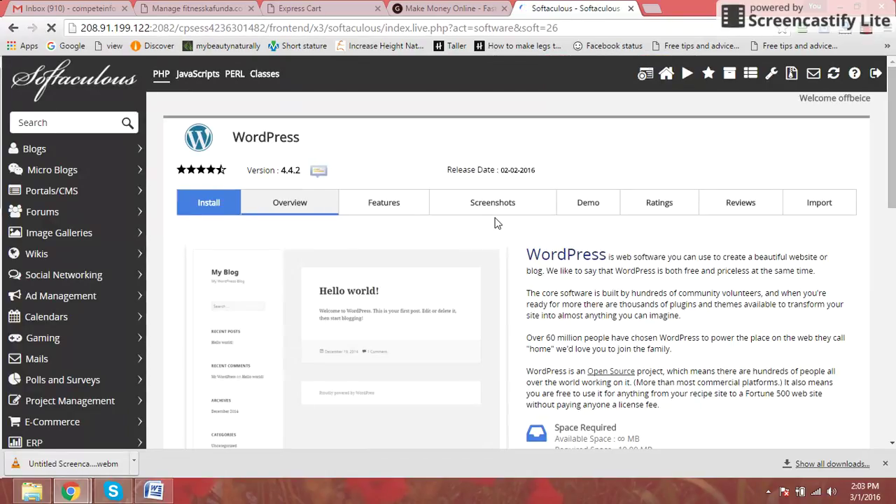
- Start the WordPress install form and choose fitnesskafunda.com as the install domain
scroll(499, 223, "down", 2)
scroll(499, 222, "down", 4)
scroll(499, 223, "up", 2)
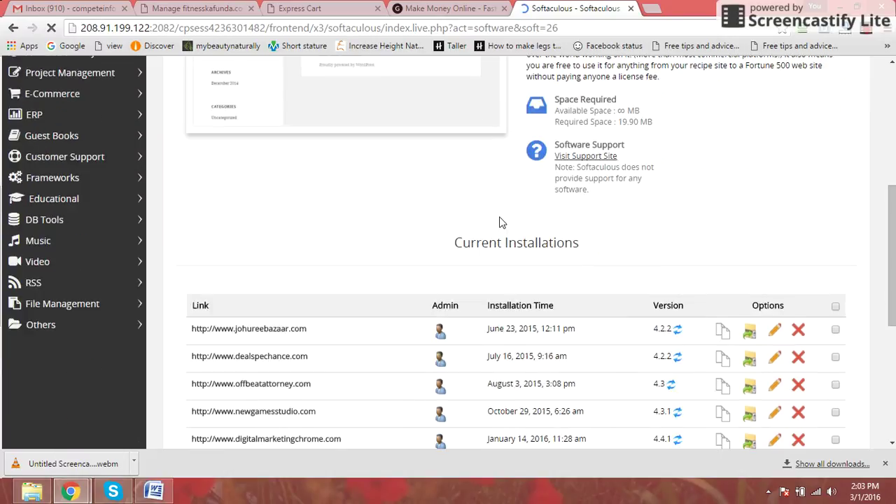
scroll(499, 223, "down", 5)
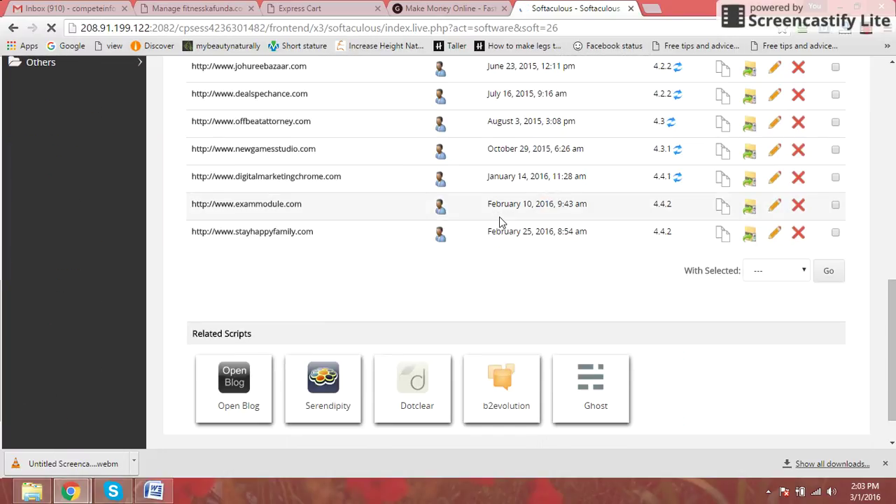
scroll(499, 223, "up", 10)
scroll(241, 187, "up", 1)
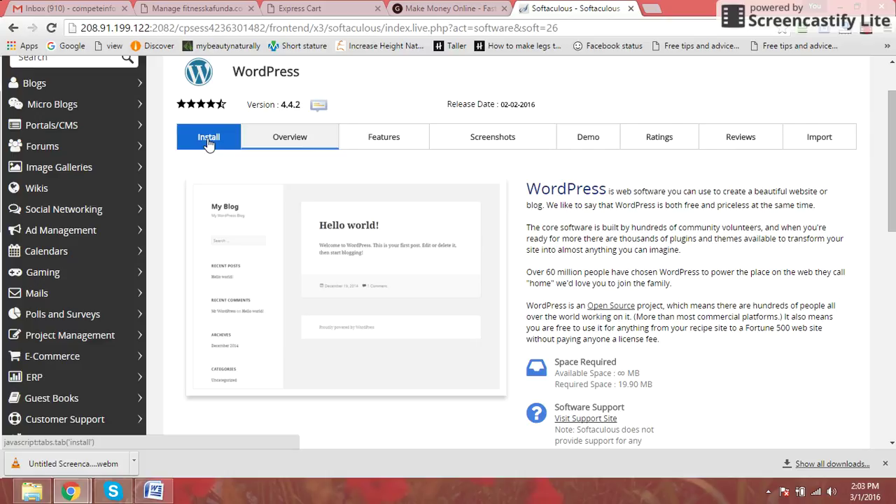
left_click(209, 139)
scroll(616, 236, "down", 1)
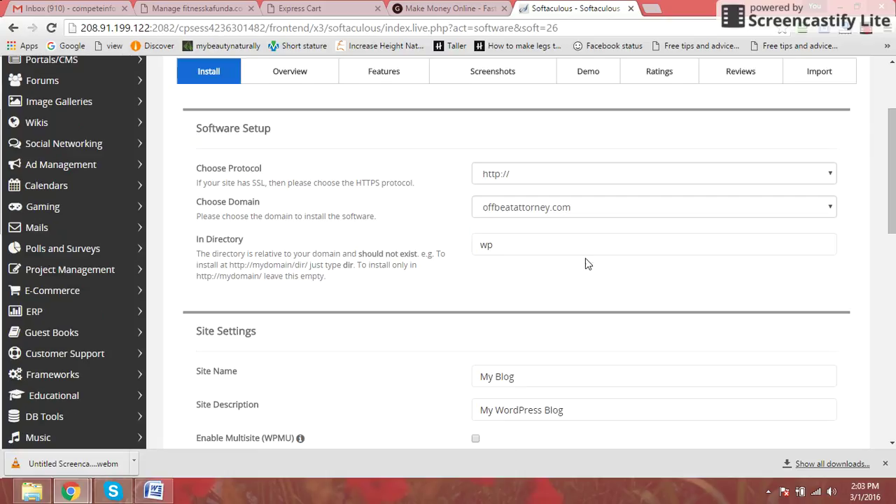
left_click(557, 210)
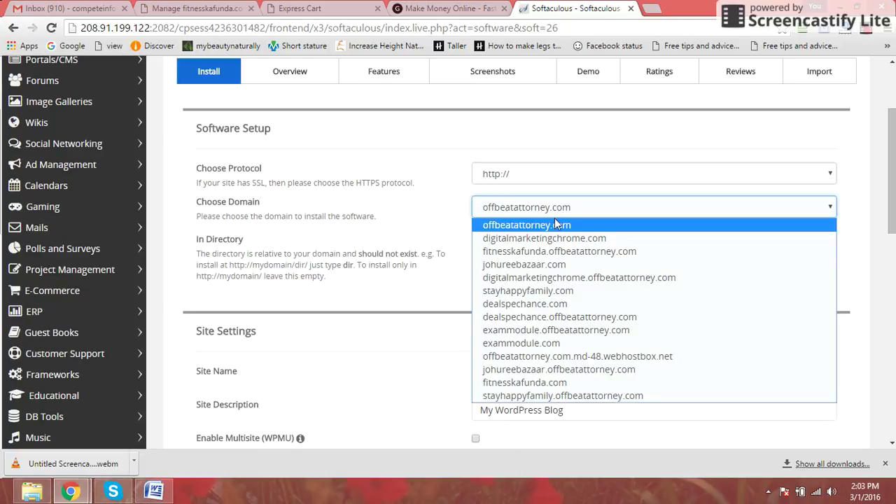
left_click(518, 383)
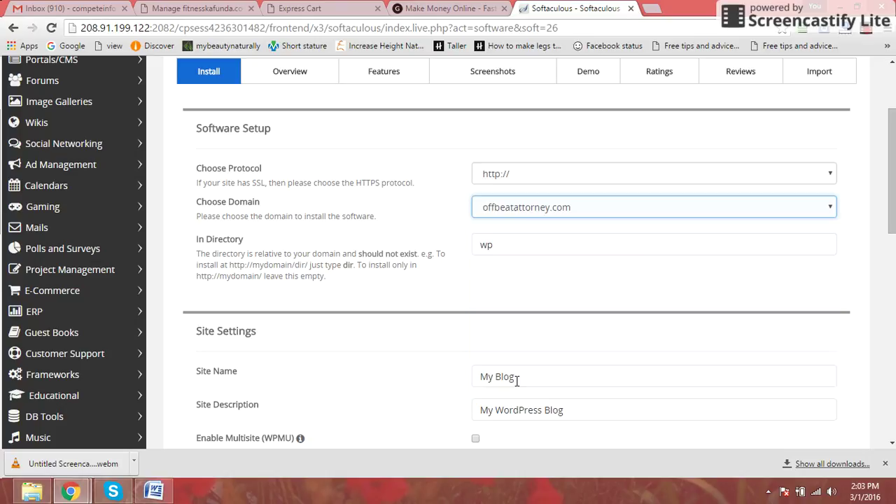
left_click(538, 175)
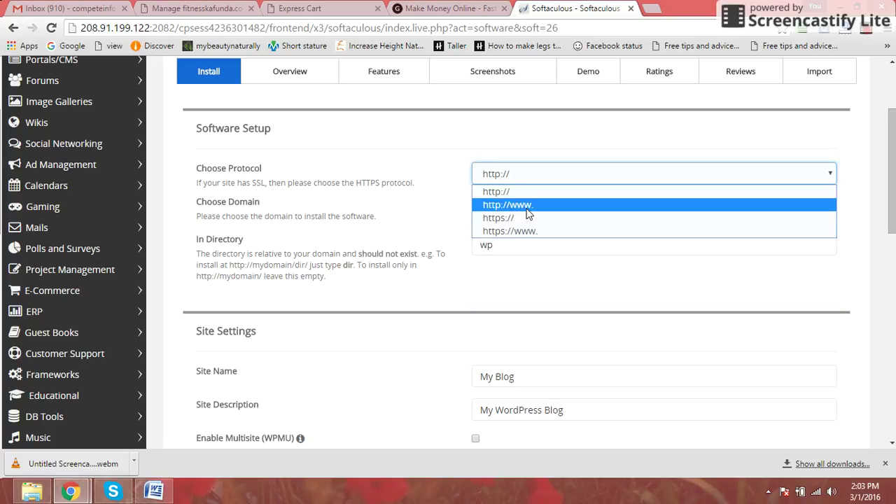
left_click(529, 206)
left_click(510, 246)
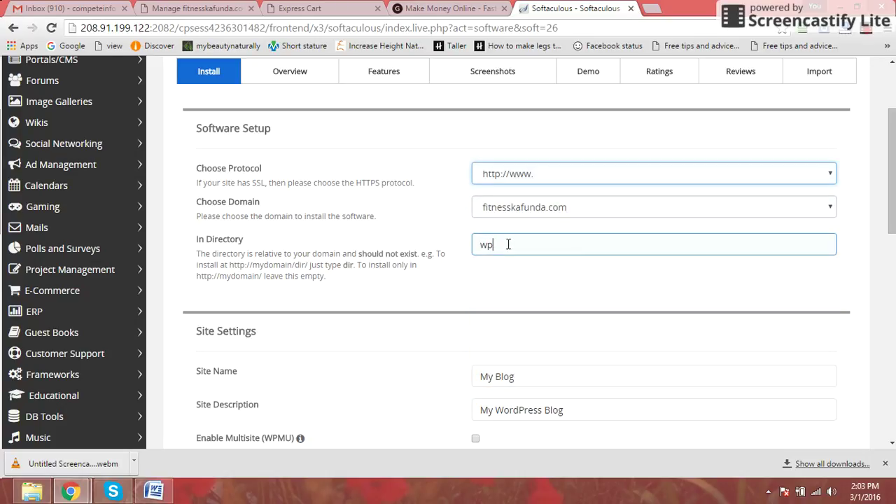
left_click_drag(526, 245, 466, 247)
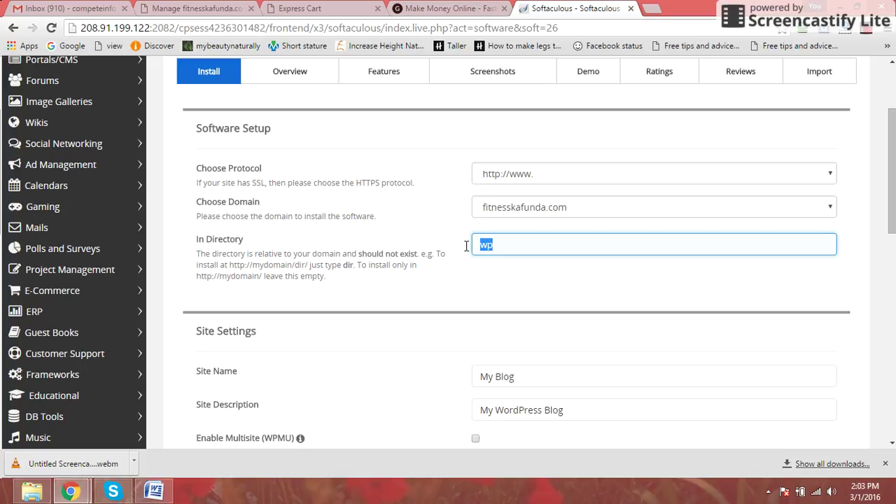
key("BackSpace")
- Set site name 'Fitnesss Ka Funda' and description 'Get More Fitness tips to stay healthy'
scroll(636, 246, "down", 3)
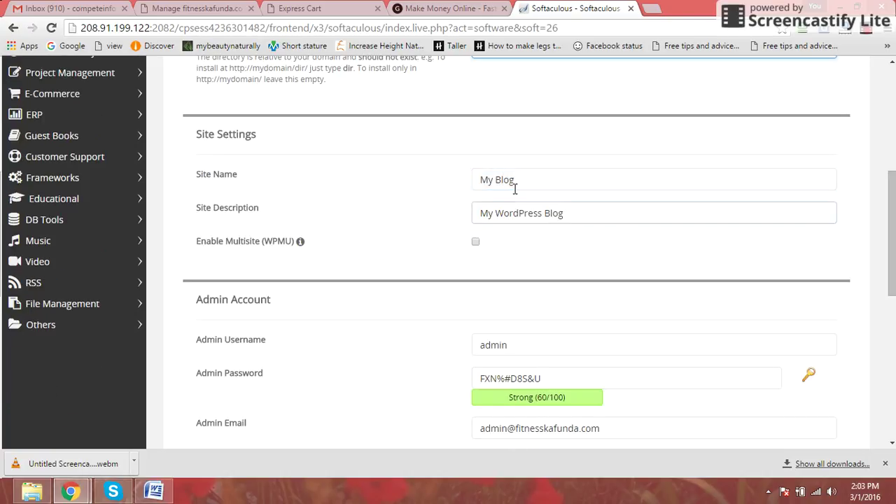
left_click_drag(514, 185, 439, 193)
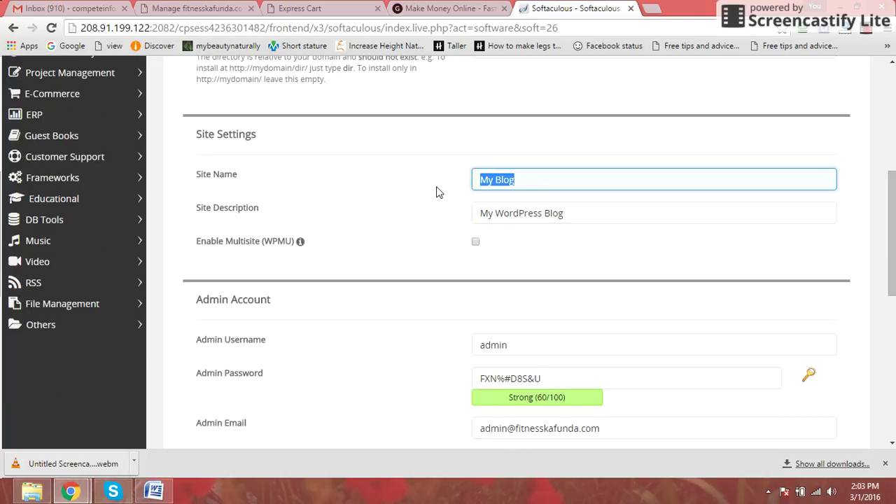
type("F")
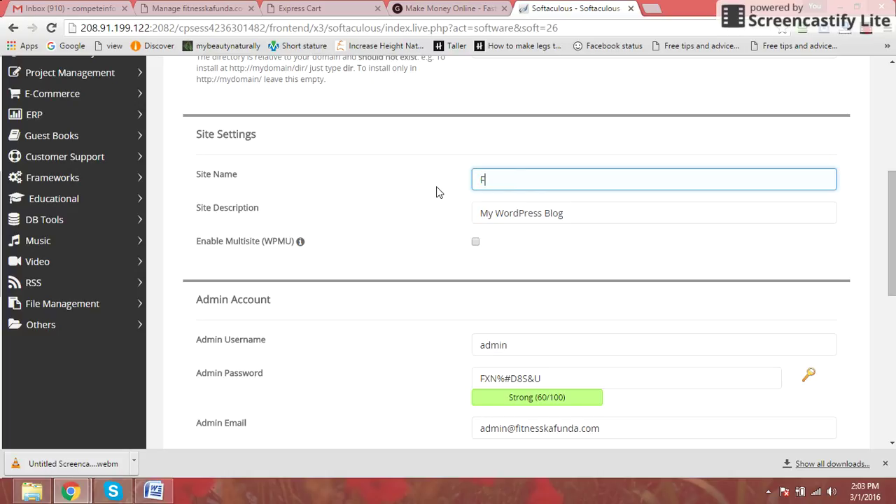
type("itnesss Ka Funda")
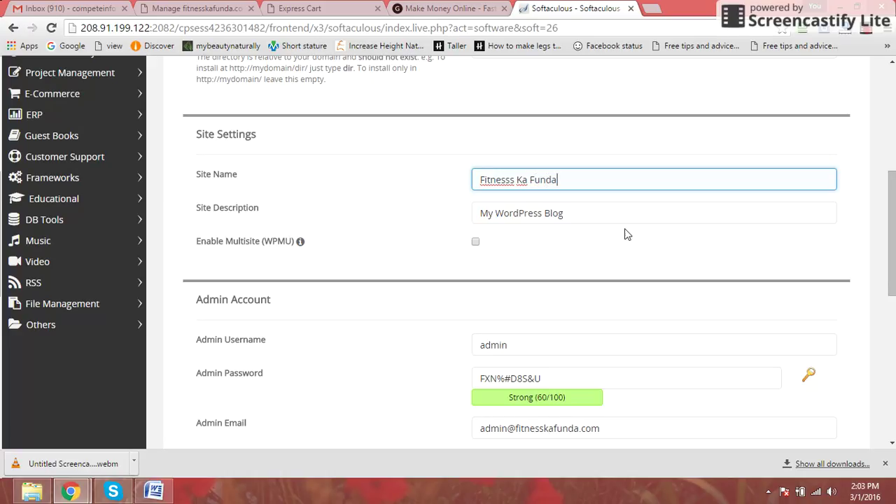
key("Tab")
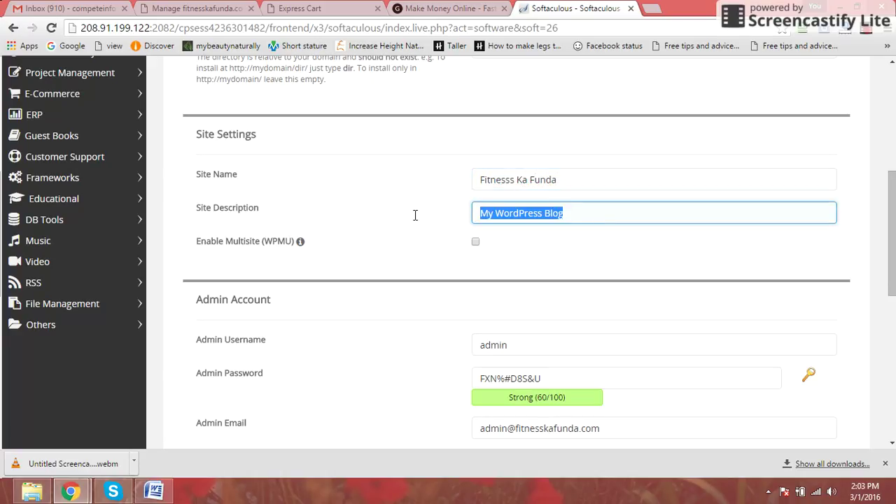
type("Get ")
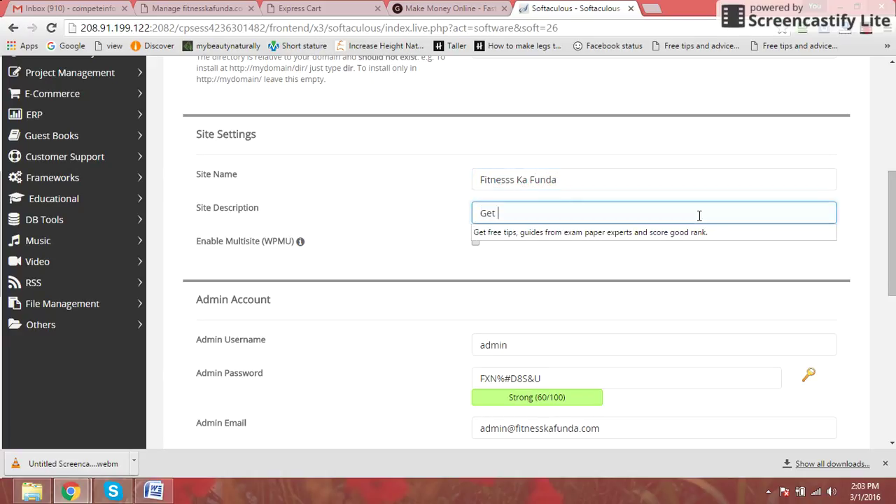
type("More Fi")
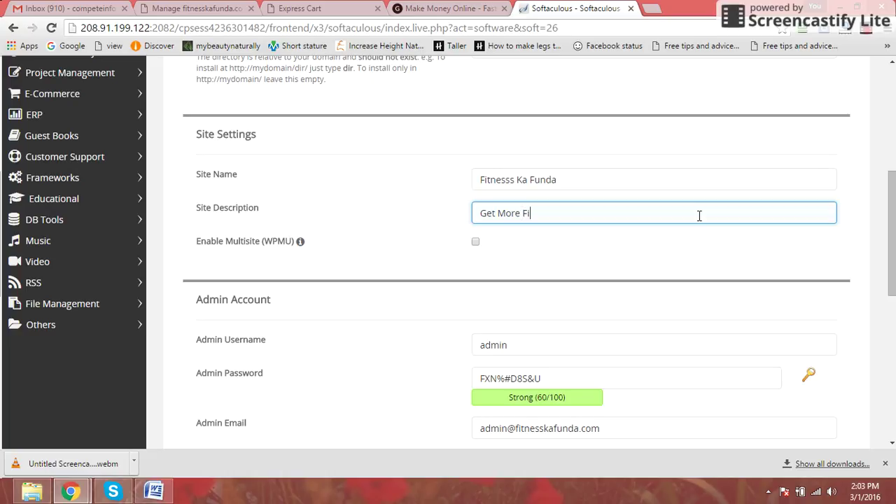
type("tness tips to stay health")
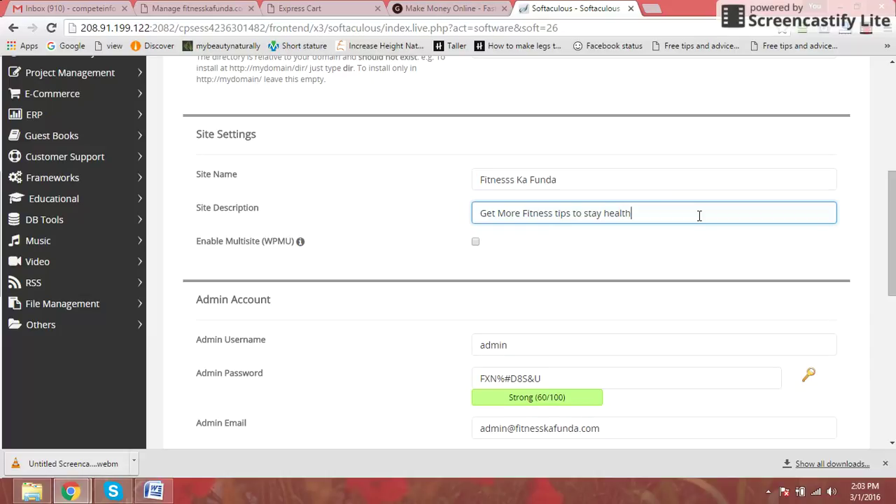
type("y")
scroll(766, 201, "down", 3)
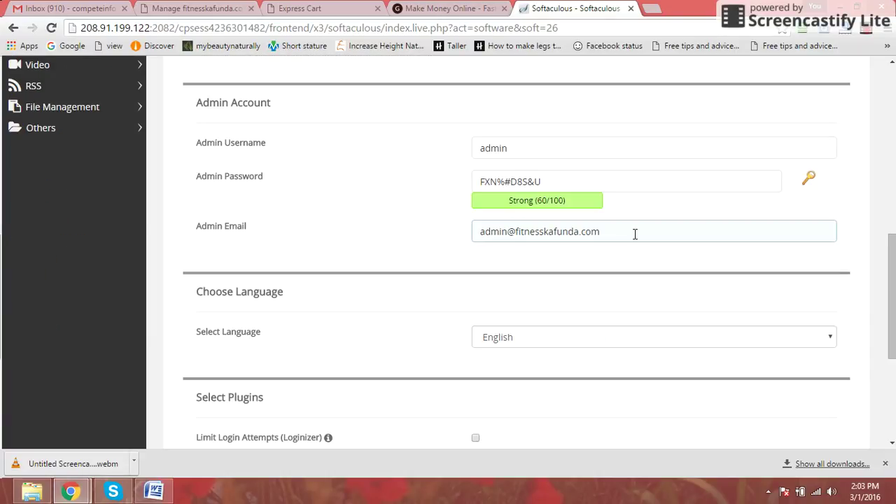
- Set the admin username to Administrator and replace the generated password with a custom strong one
key("Tab")
key("Tab")
type("Admini")
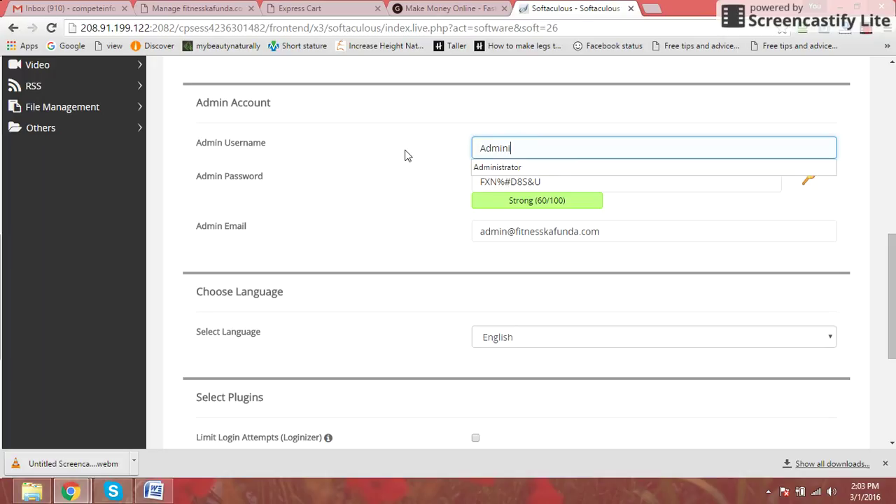
key("Down")
key("Return")
left_click_drag(558, 179, 452, 179)
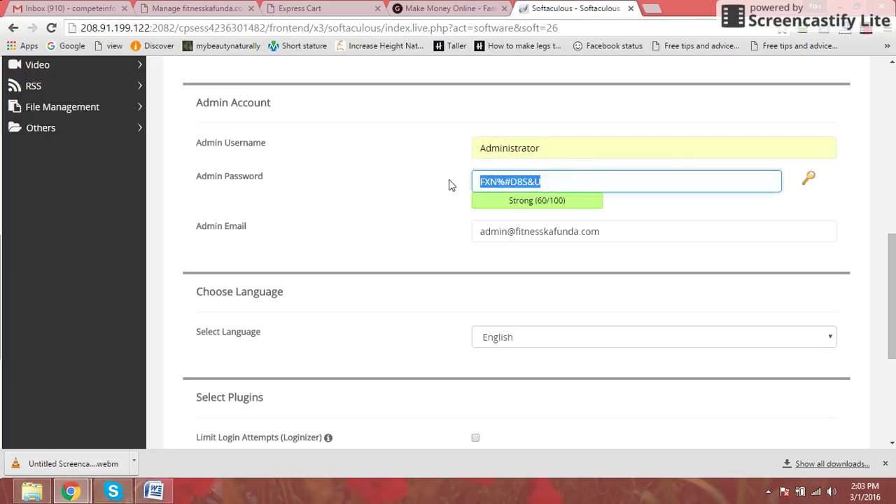
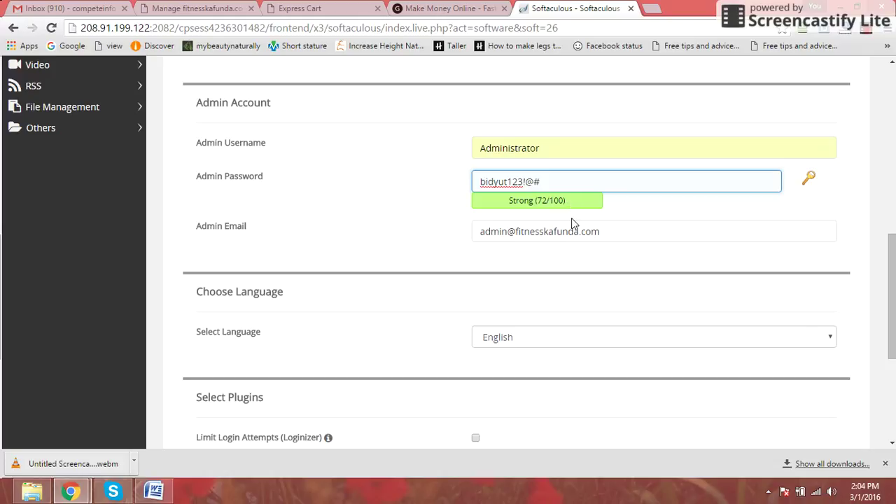
- Replace the admin e-mail with the site owner's own e-mail address
left_click_drag(606, 234, 416, 243)
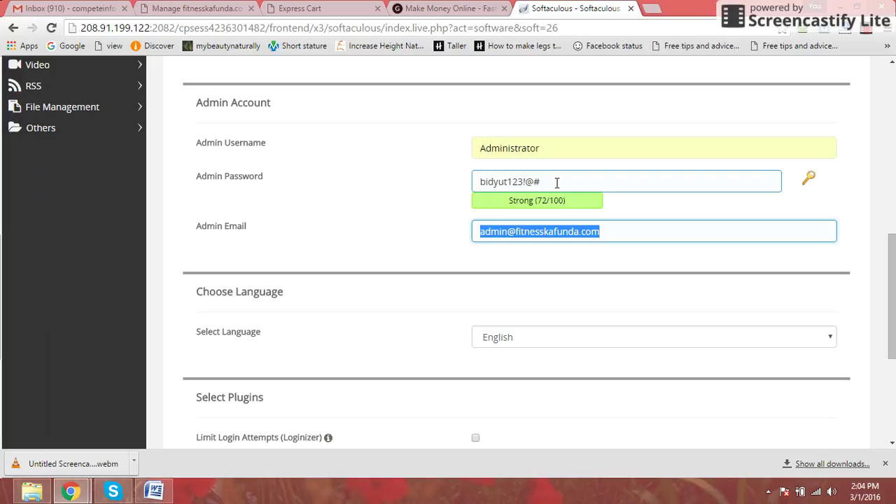
left_click_drag(557, 182, 434, 227)
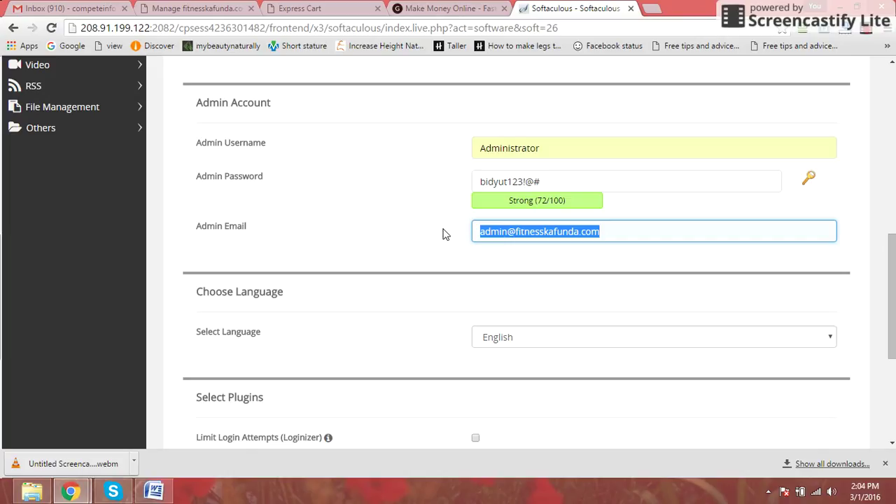
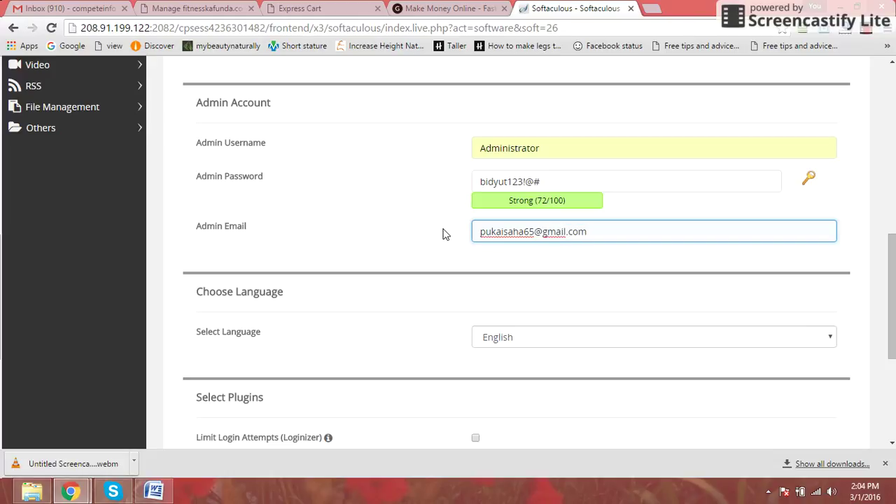
scroll(550, 308, "down", 2)
- Fill the installation-details e-mail from autocomplete and install WordPress on fitnesskafunda.com
scroll(544, 330, "down", 1)
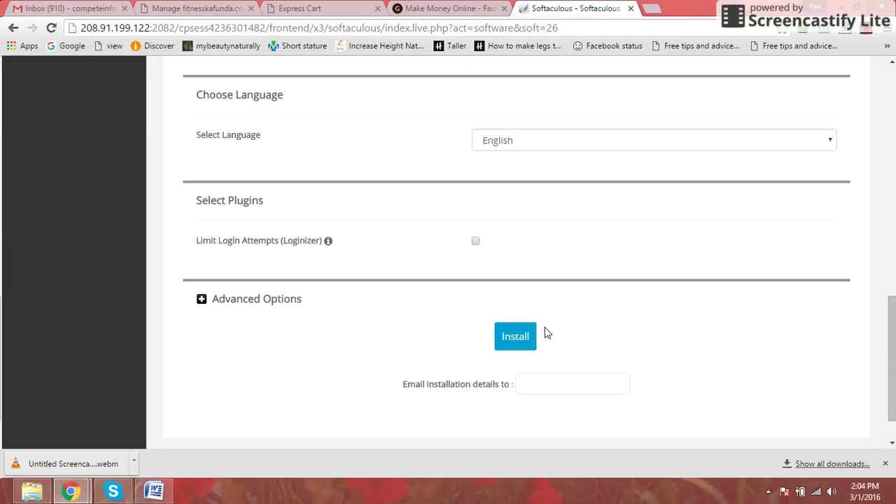
scroll(545, 327, "down", 1)
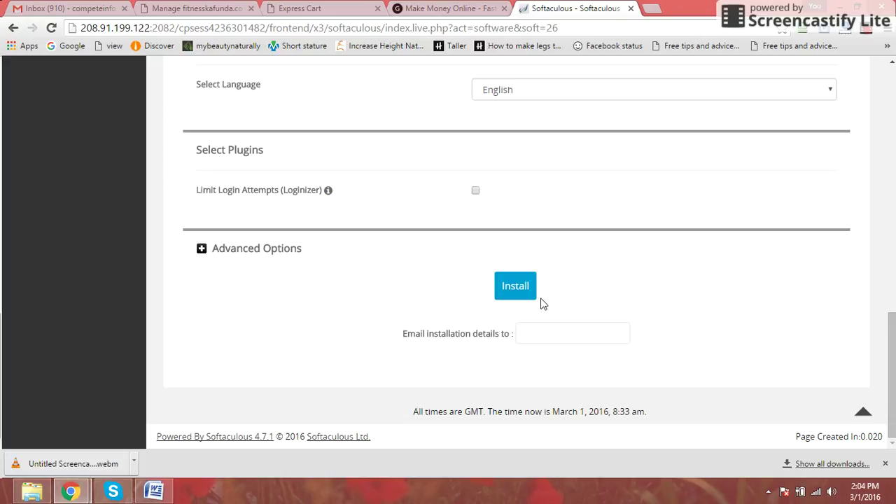
scroll(564, 272, "up", 3)
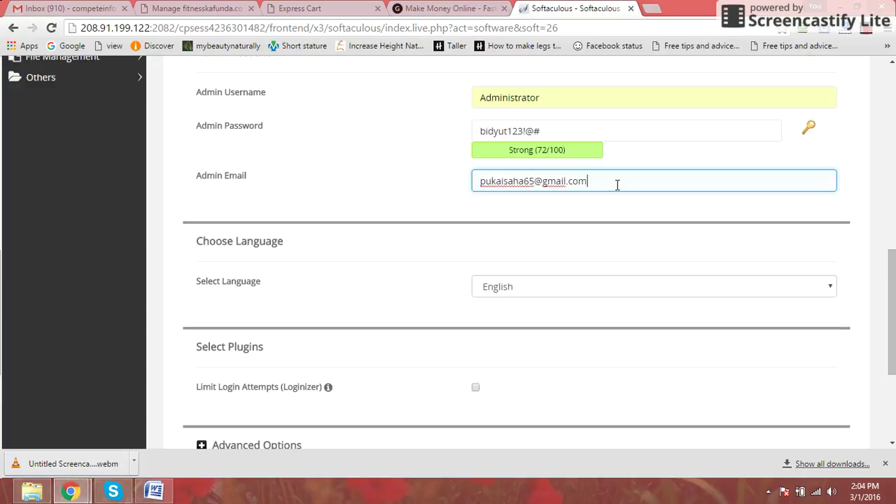
left_click_drag(624, 181, 416, 188)
key("ctrl+c")
scroll(562, 280, "down", 3)
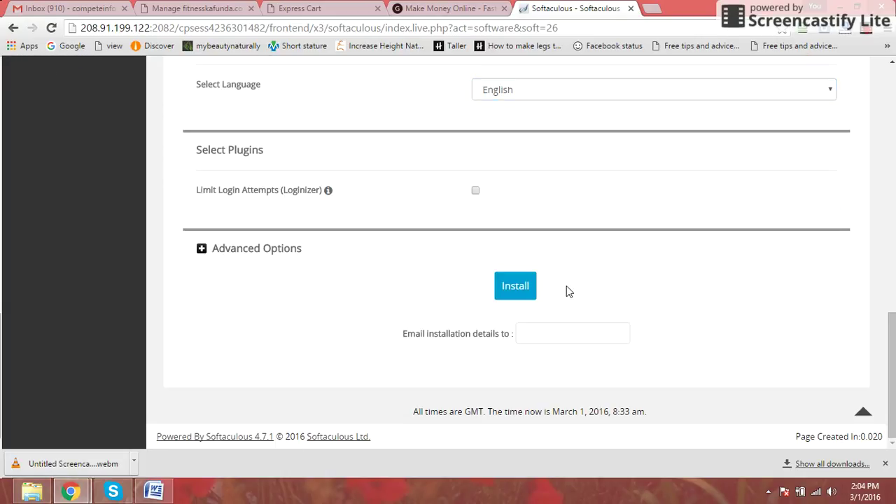
left_click(547, 330)
key("ctrl+v")
left_click(516, 286)
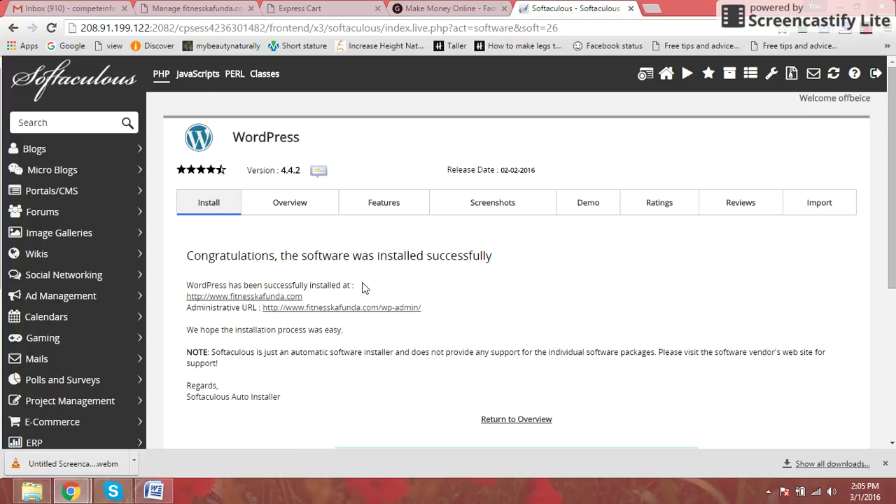
right_click(285, 295)
left_click(319, 303)
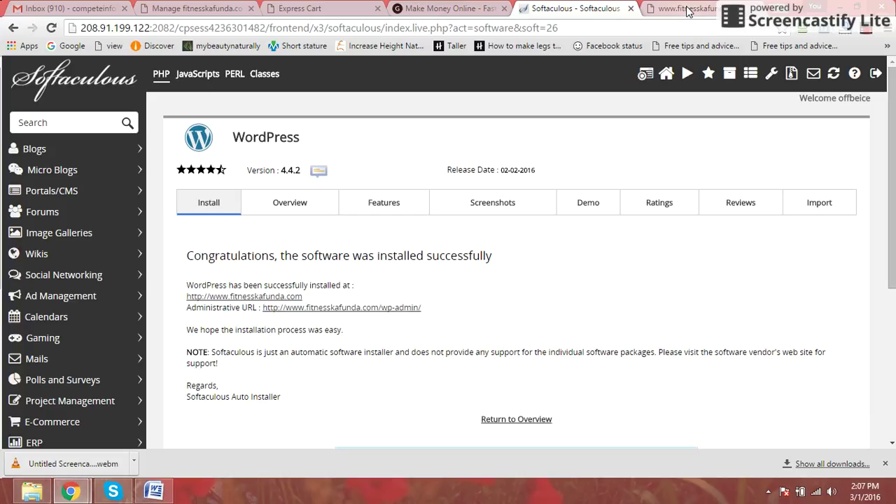
left_click(687, 10)
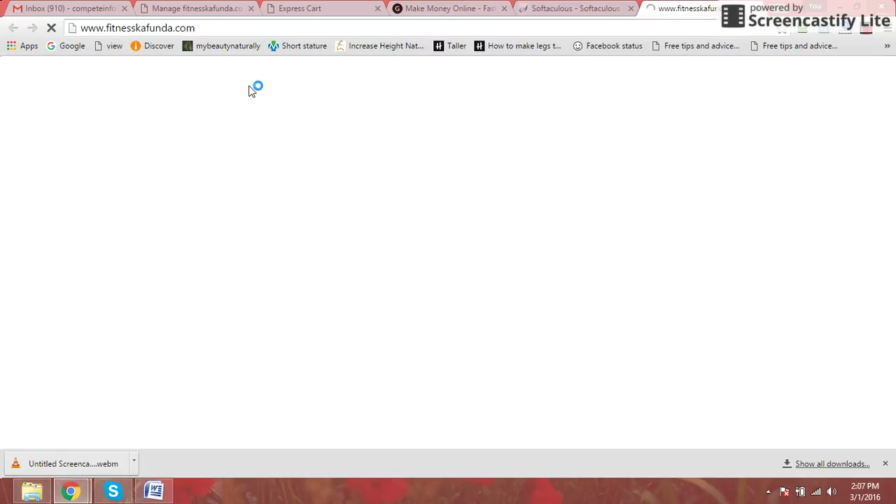
left_click(554, 11)
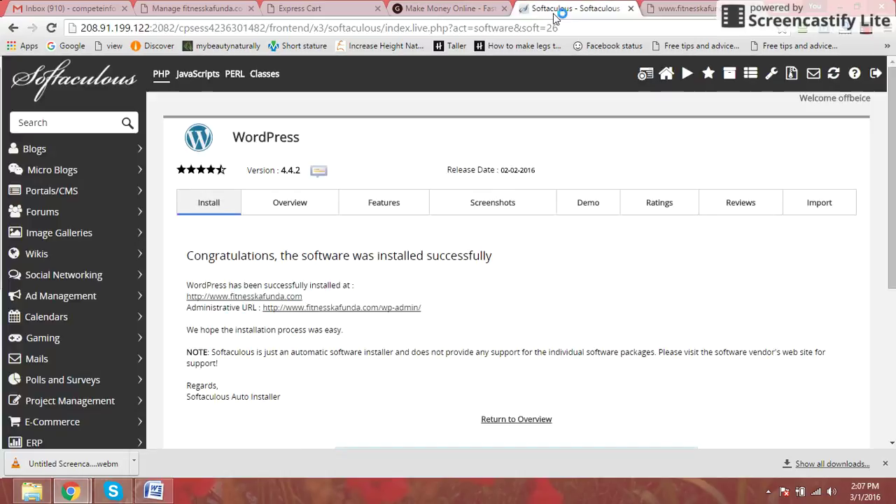
scroll(540, 363, "down", 1)
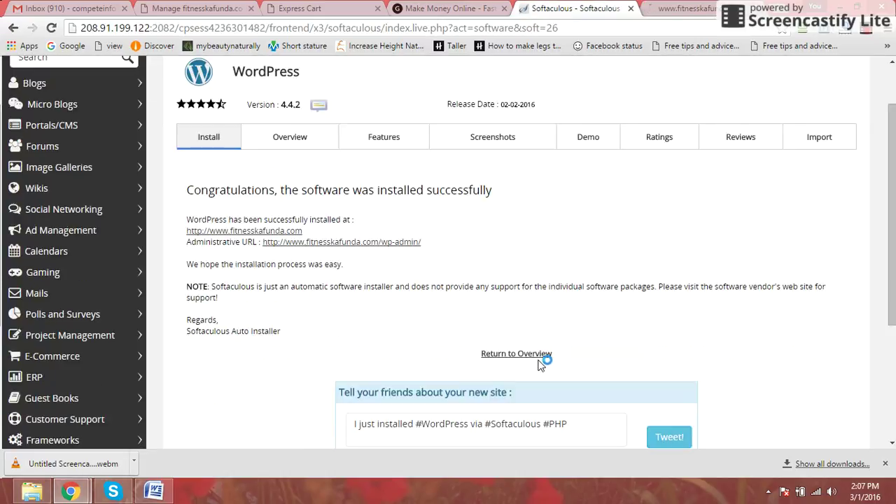